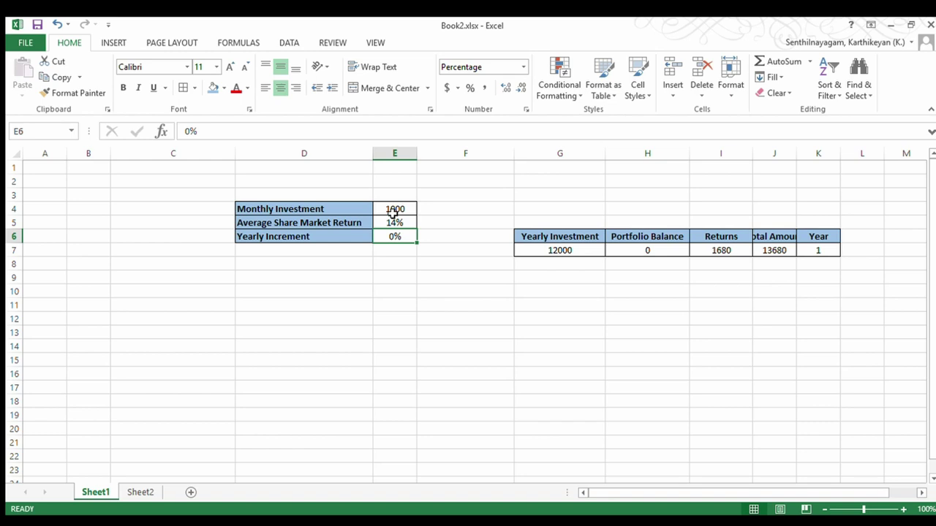
- Widen the Total Amount column to fit its header and shade the average share market return value in E5 orange
left_click_drag(797, 162, 815, 162)
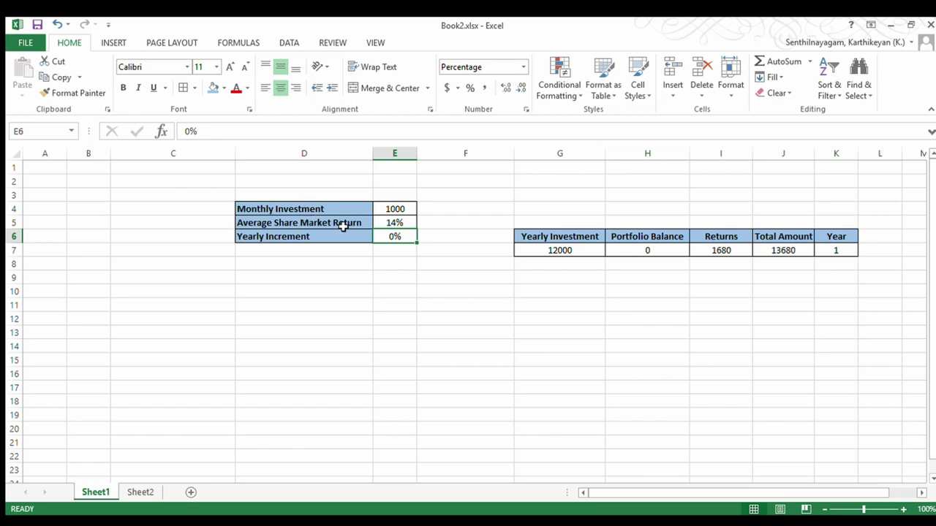
left_click_drag(326, 222, 395, 227)
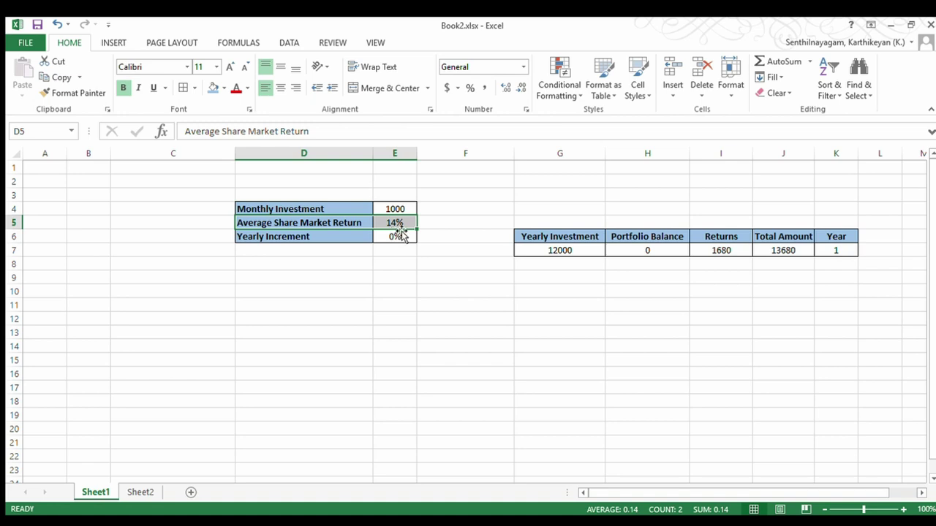
left_click(397, 219)
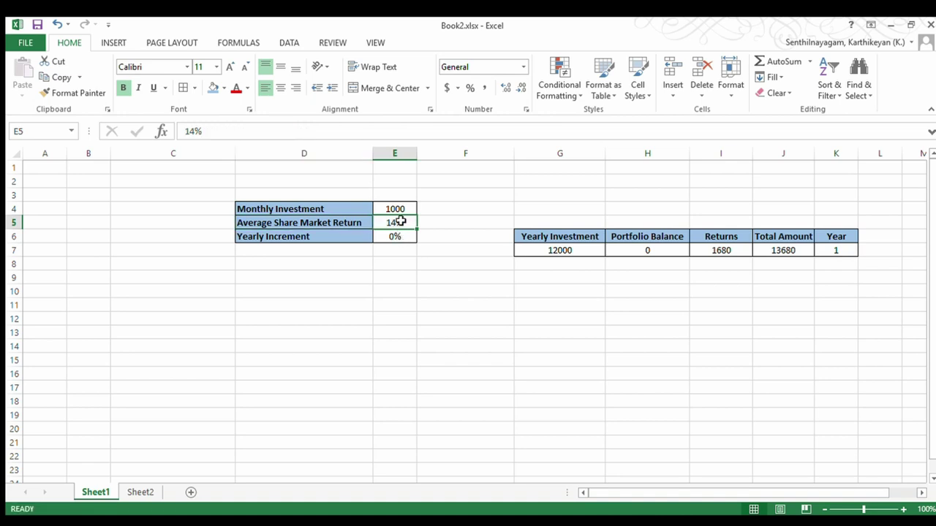
left_click(210, 86)
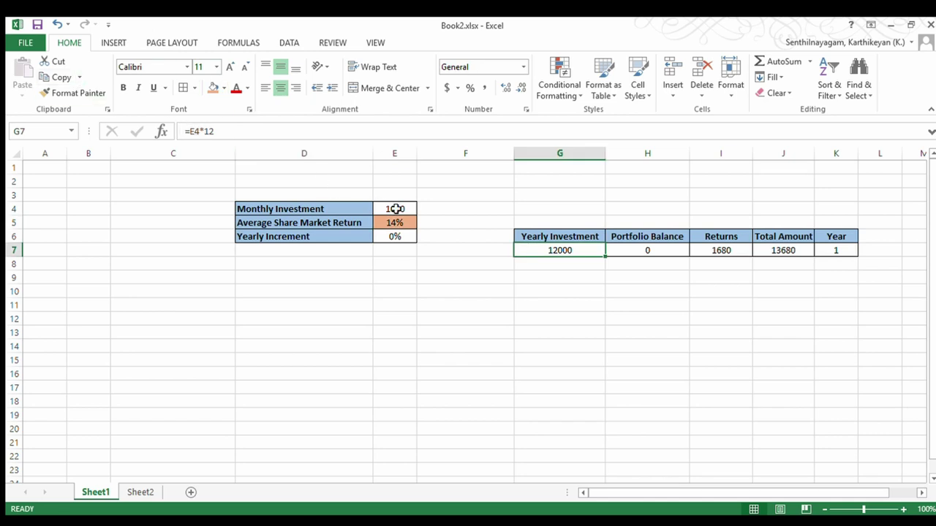
- Check the year 1 portfolio balance, returns and total amount formulas, and set the yearly increment in E6 to 10%
left_click(609, 253)
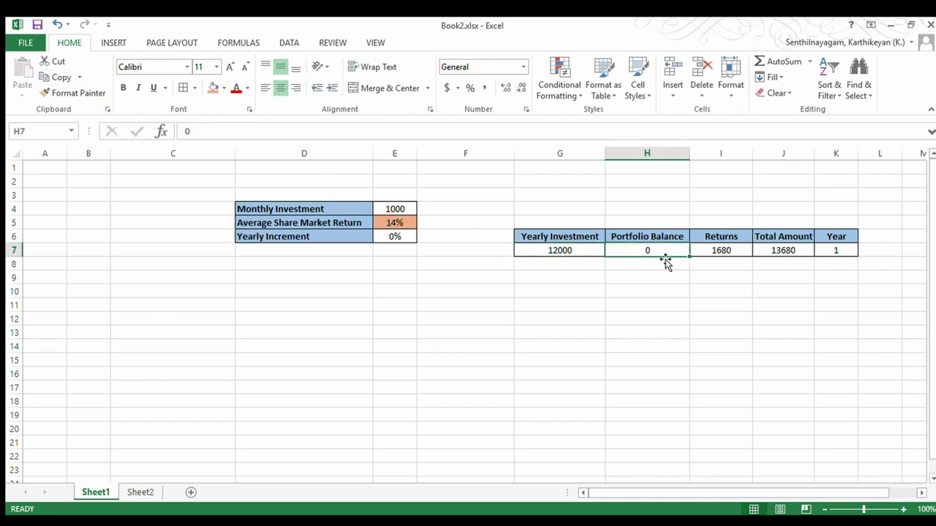
left_click(702, 252)
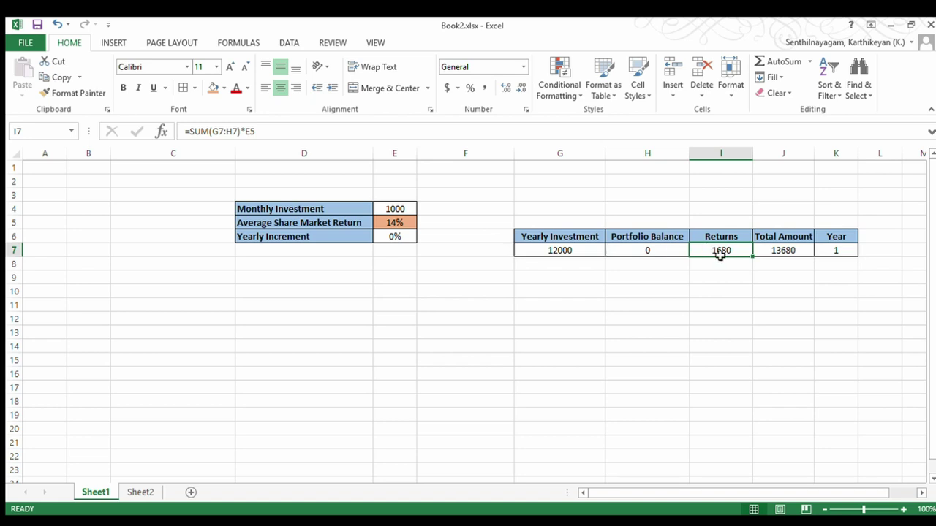
left_click(784, 250)
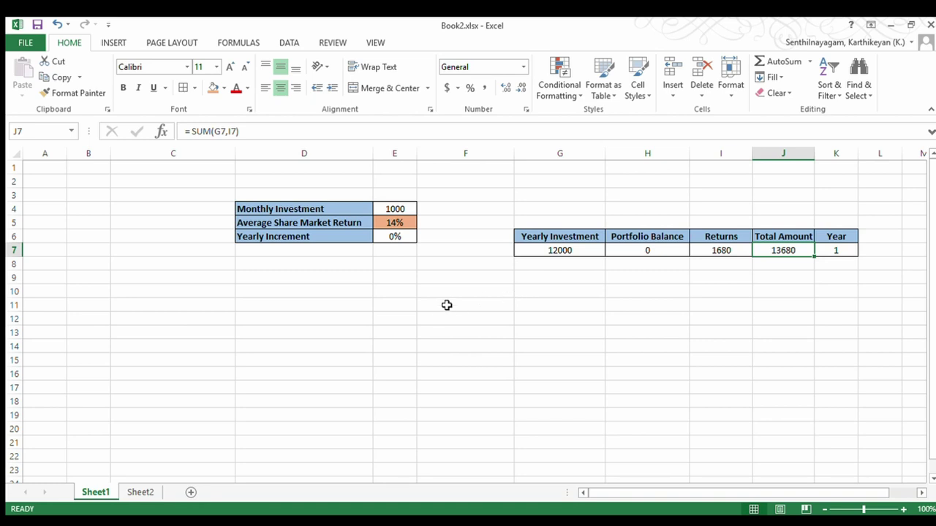
left_click(410, 240)
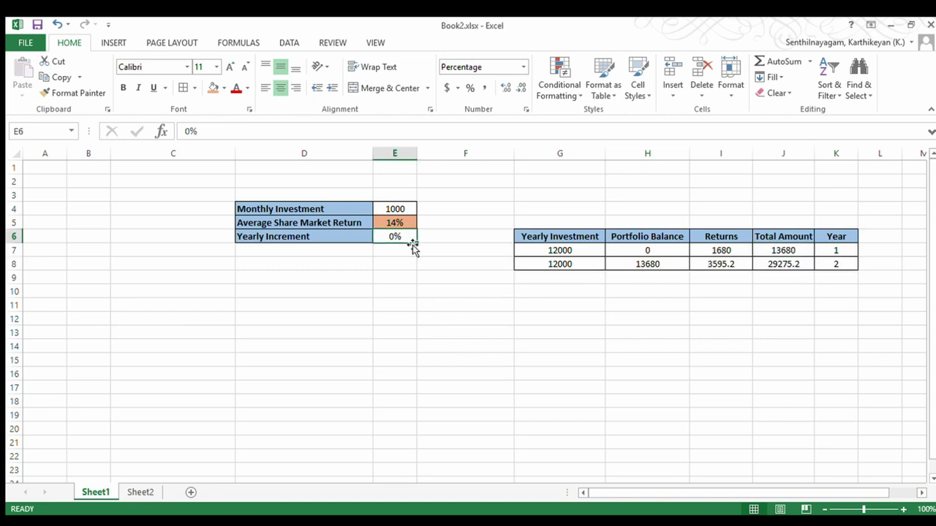
type("10")
key("Return")
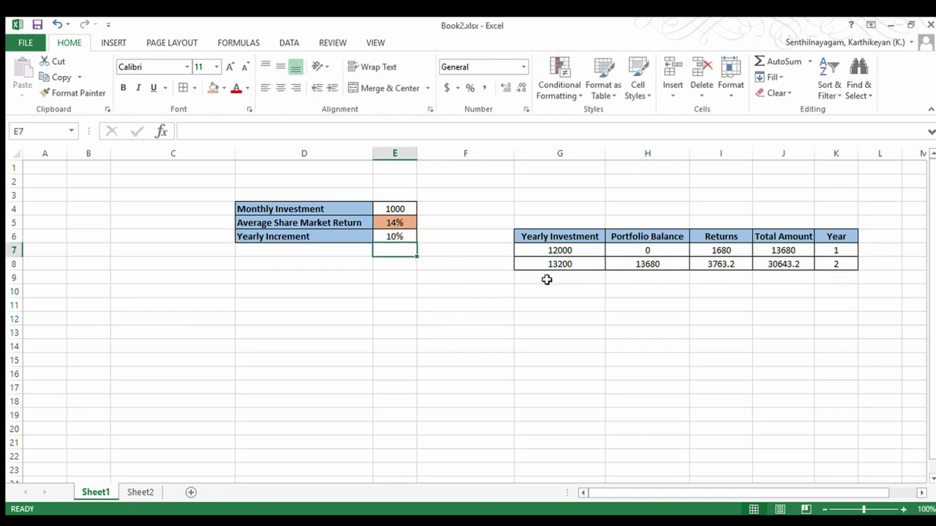
- Check the year 2 formulas in row 8 and copy that row down to fill the table through year 25
left_click(570, 263)
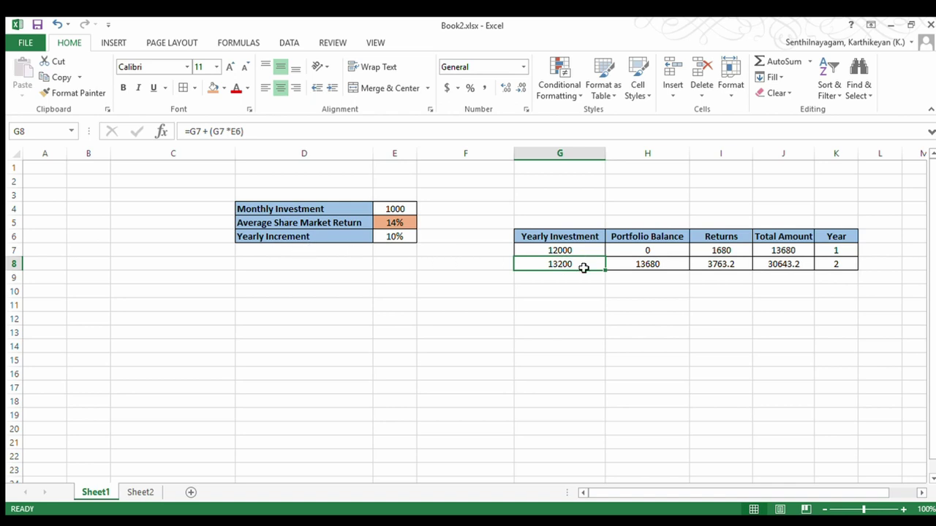
left_click(678, 269)
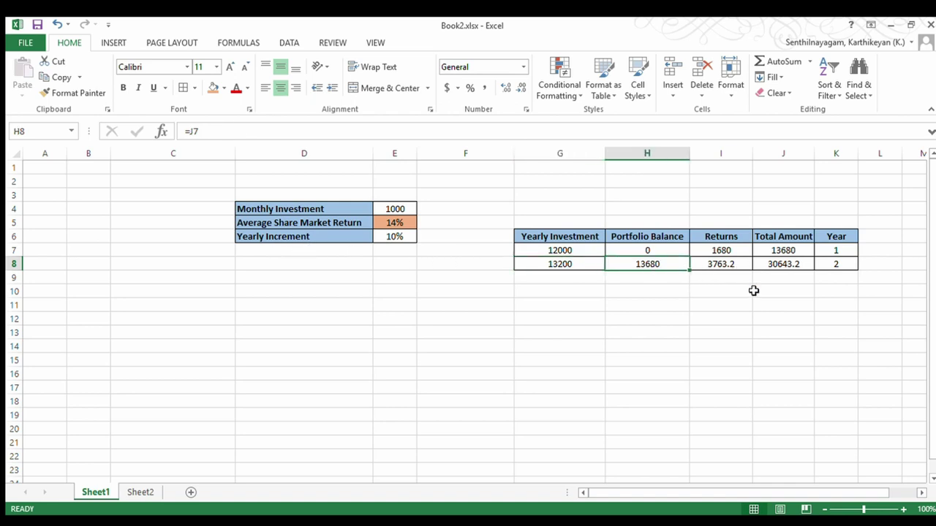
left_click(710, 264)
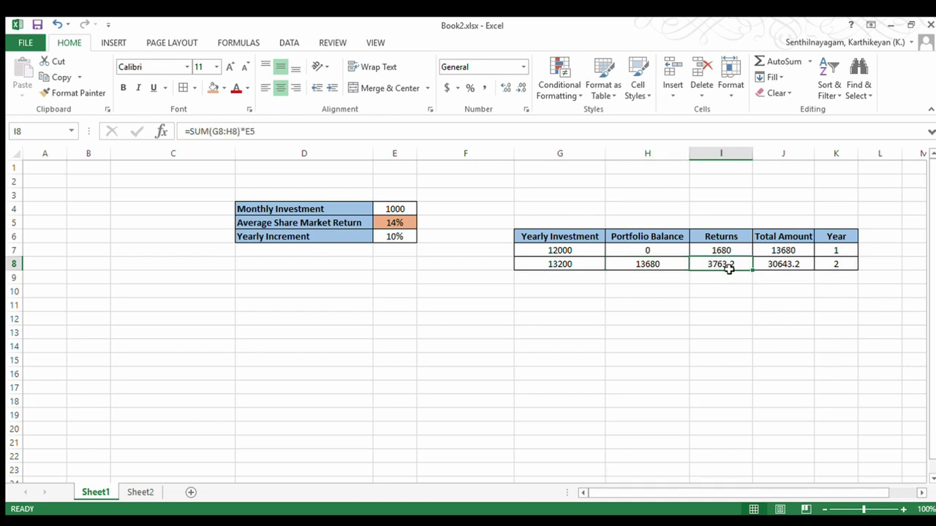
left_click(788, 268)
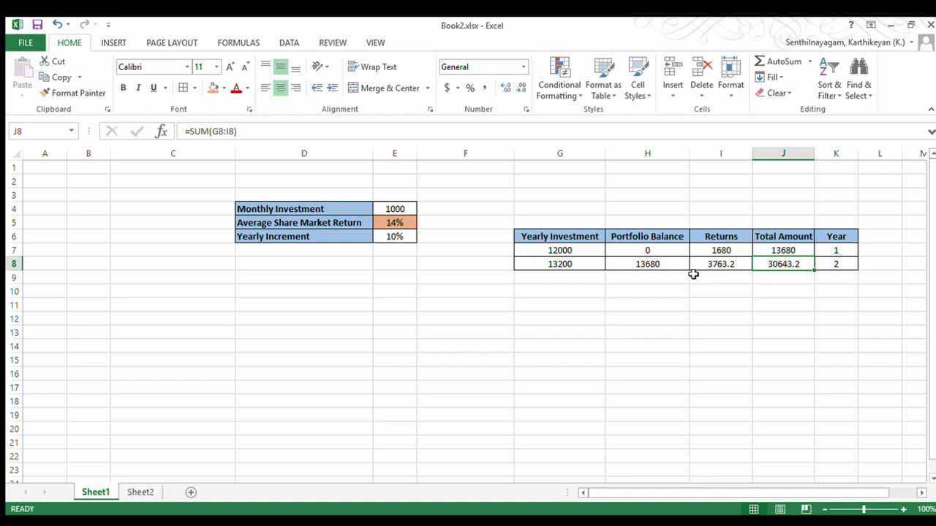
left_click(669, 272)
left_click_drag(669, 271, 571, 265)
left_click(769, 266)
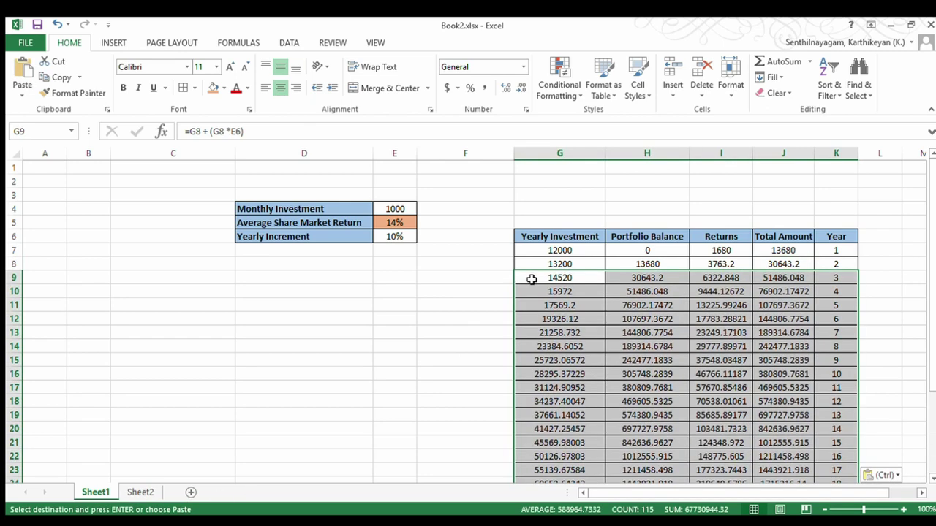
- Examine the copied rows for years 3 to 25 and compare their yearly investment and portfolio balance with year 2
scroll(798, 329, "down", 1)
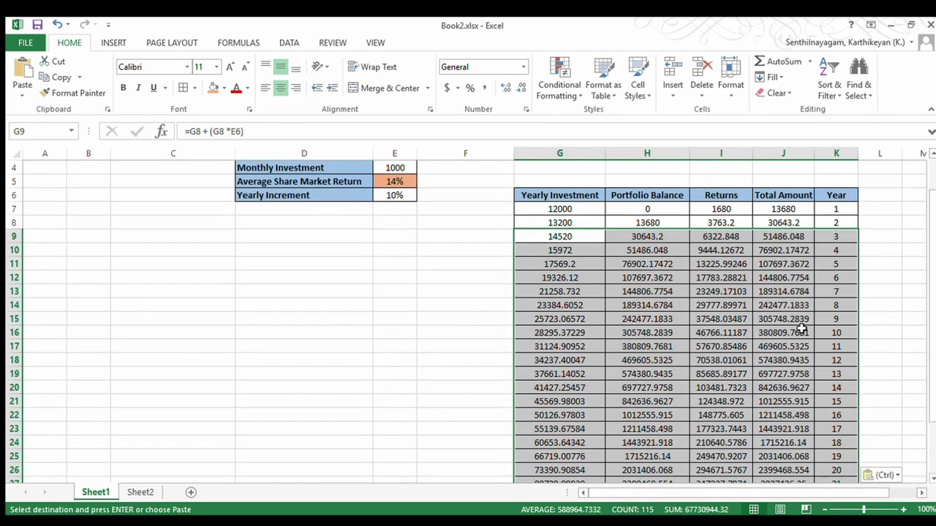
scroll(801, 329, "down", 1)
scroll(801, 329, "up", 2)
left_click(637, 281)
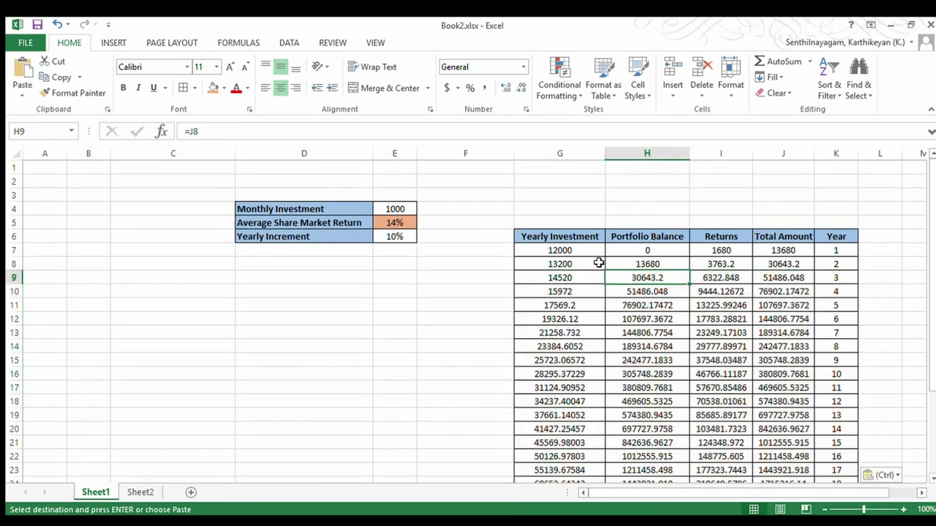
left_click(597, 264)
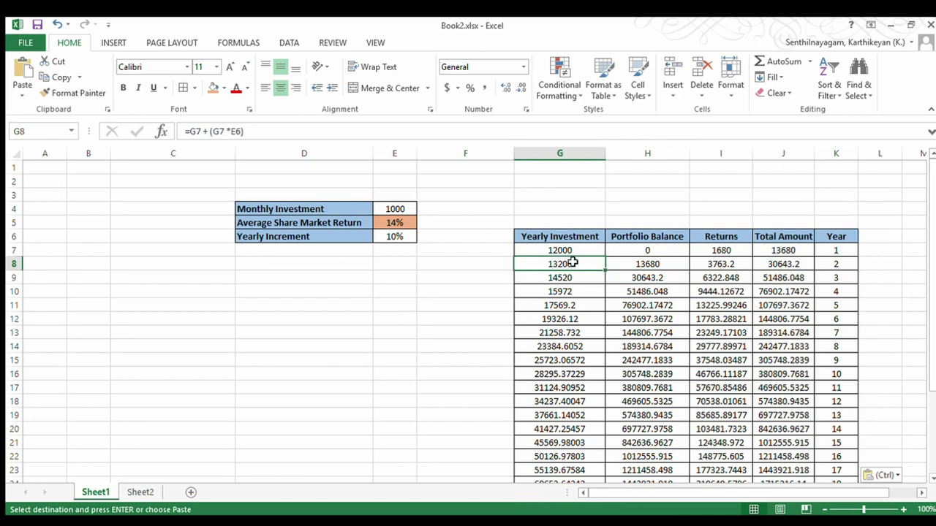
left_click(533, 282)
key("ctrl+shift+End")
scroll(803, 329, "down", 1)
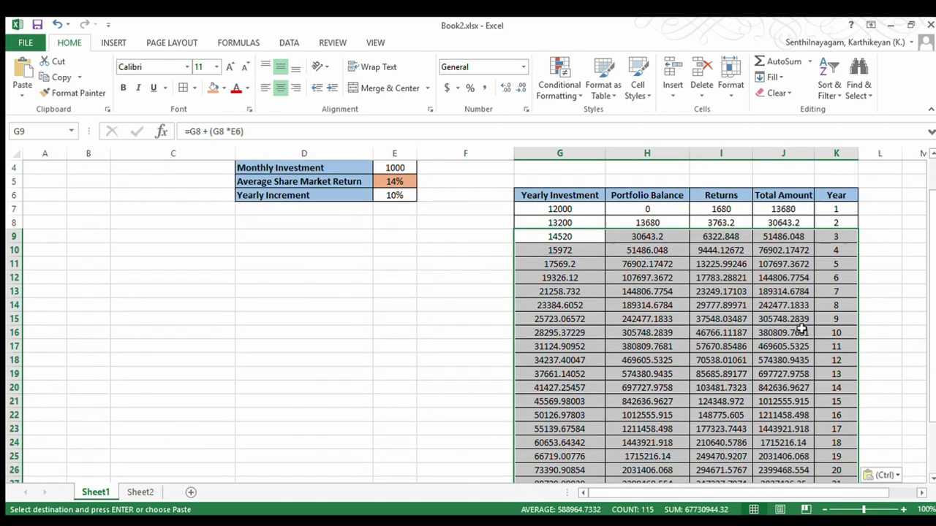
scroll(802, 329, "down", 1)
scroll(867, 416, "up", 2)
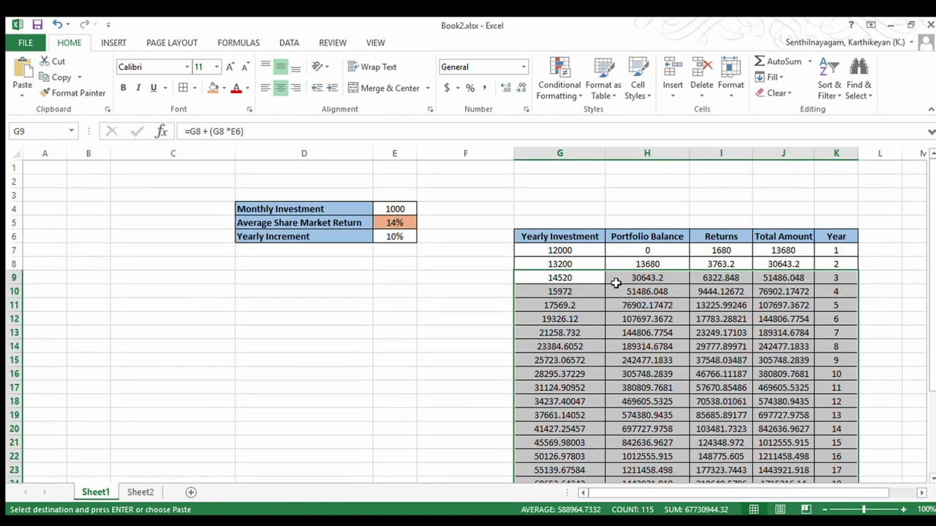
left_click(616, 278)
left_click(588, 263)
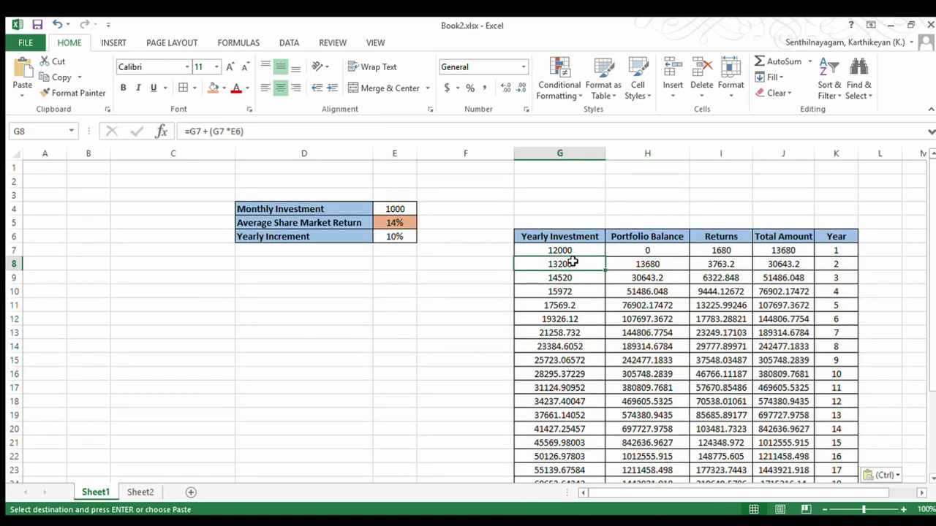
- Set the yearly increment in E6 to 0% and check the total amount for year 25
left_click(393, 239)
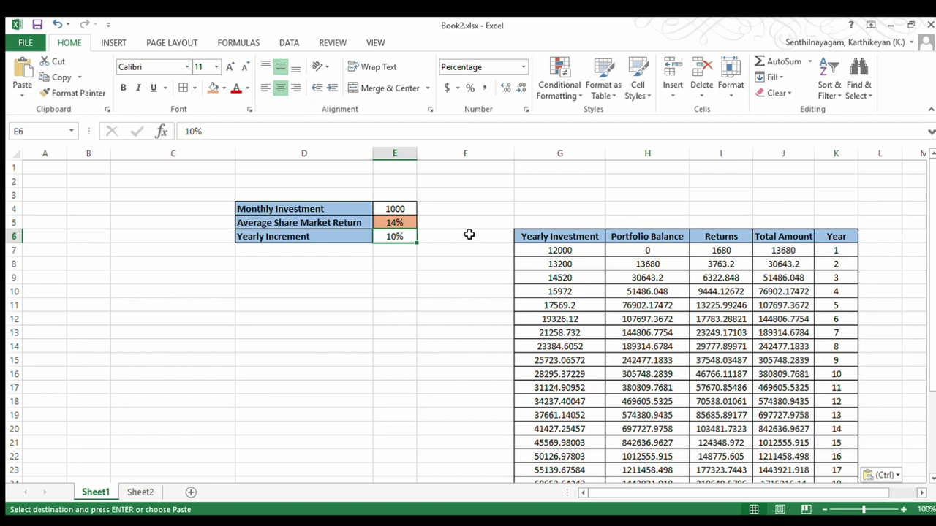
type("0")
key("Return")
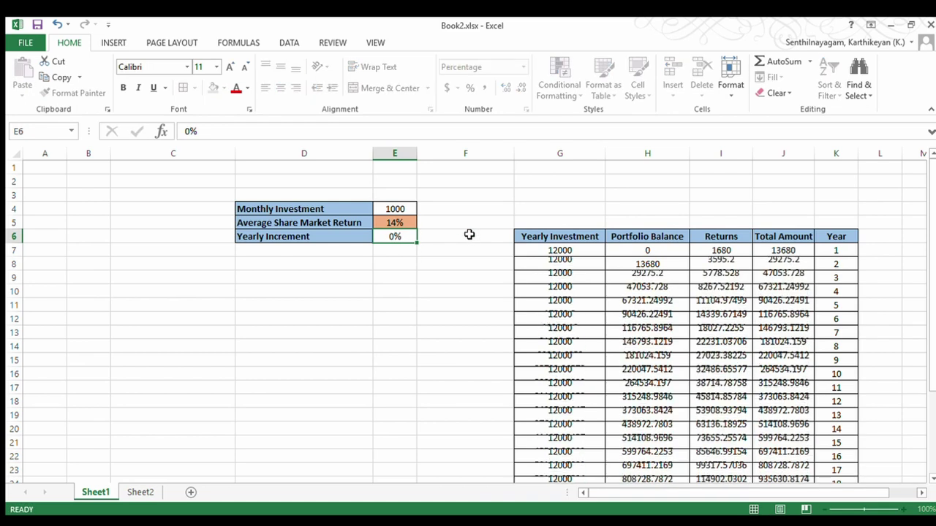
left_click(576, 253)
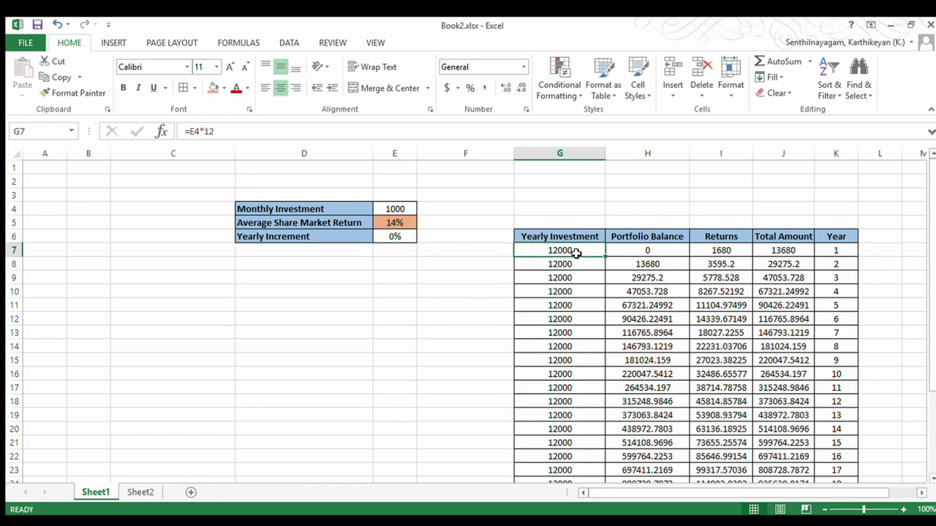
scroll(571, 257, "down", 3)
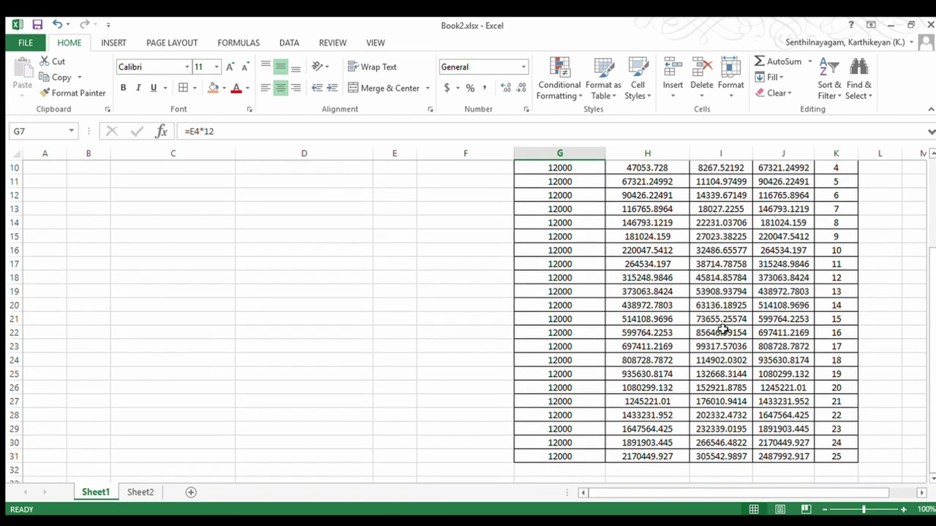
left_click(799, 458)
scroll(800, 457, "up", 3)
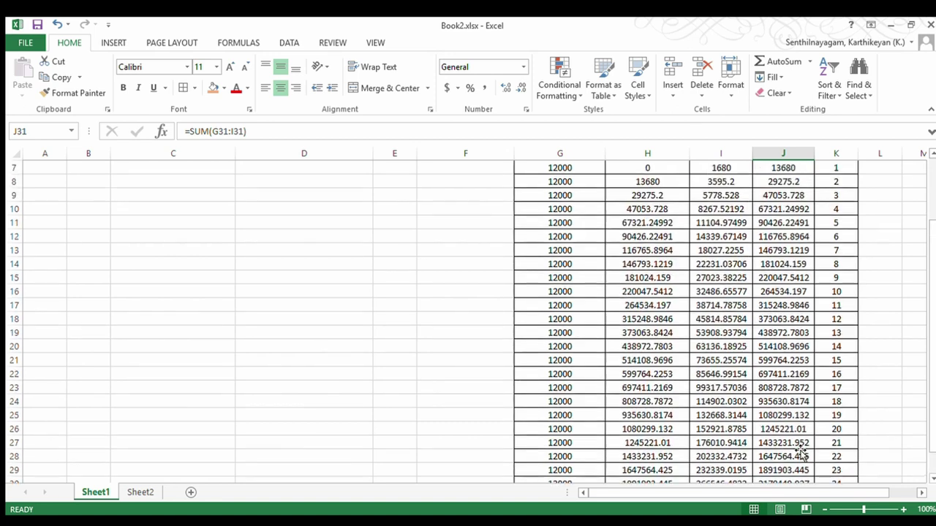
- Restore the yearly increment in E6 to 10%
left_click(386, 237)
type("10")
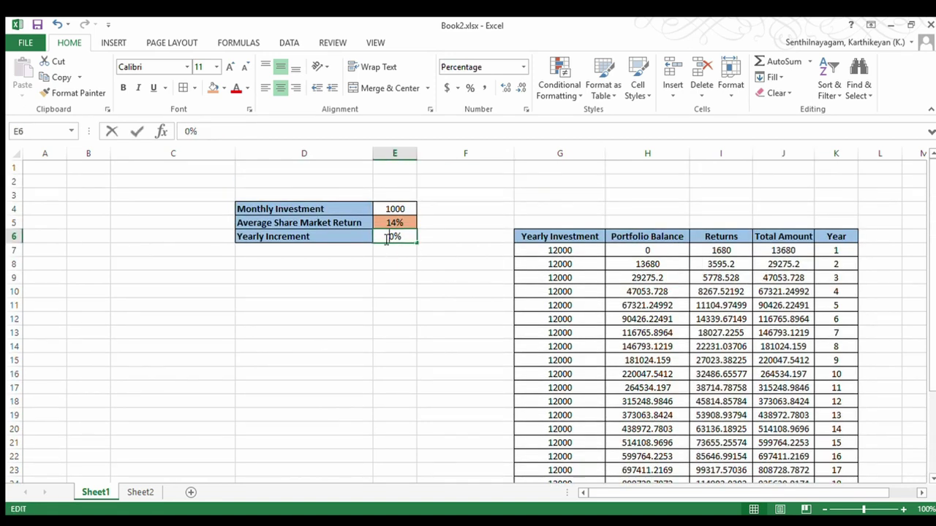
key("Return")
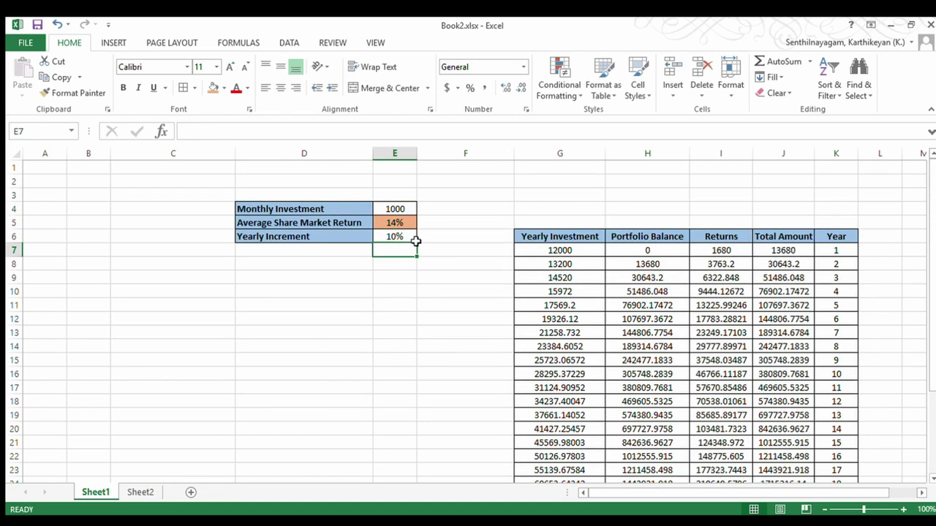
- Examine the year 25 yearly investment and compare the combined investment, balance and returns of year 1 with those of year 25
left_click(575, 253)
scroll(575, 254, "down", 4)
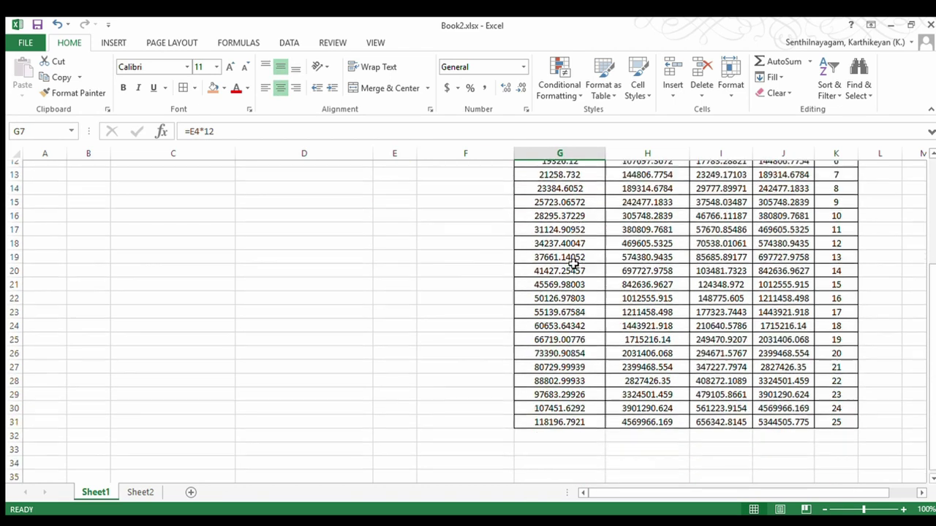
left_click(559, 401)
left_click(559, 414)
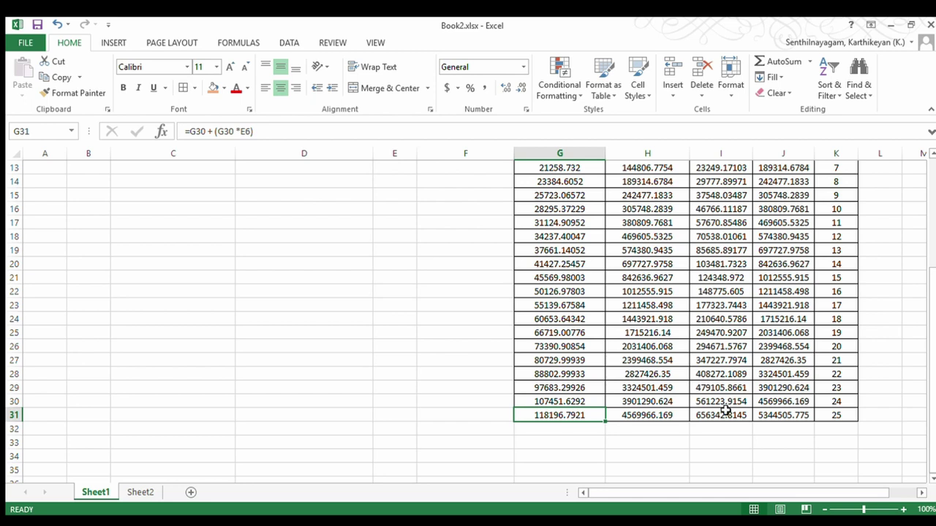
scroll(724, 411, "up", 1)
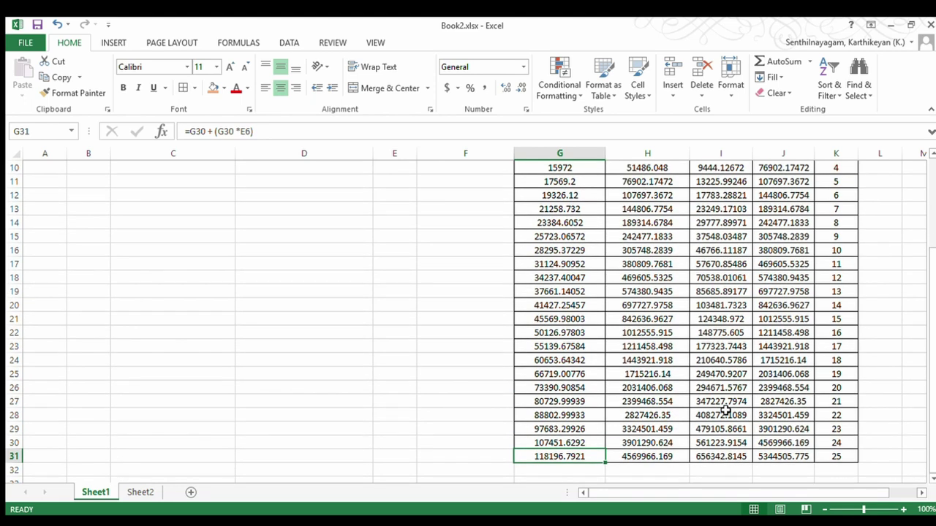
scroll(724, 410, "up", 2)
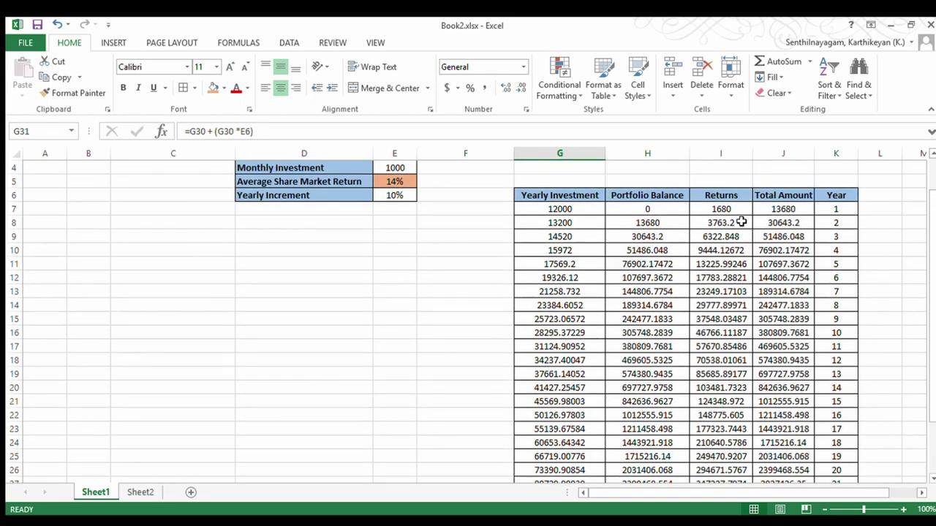
left_click(736, 209)
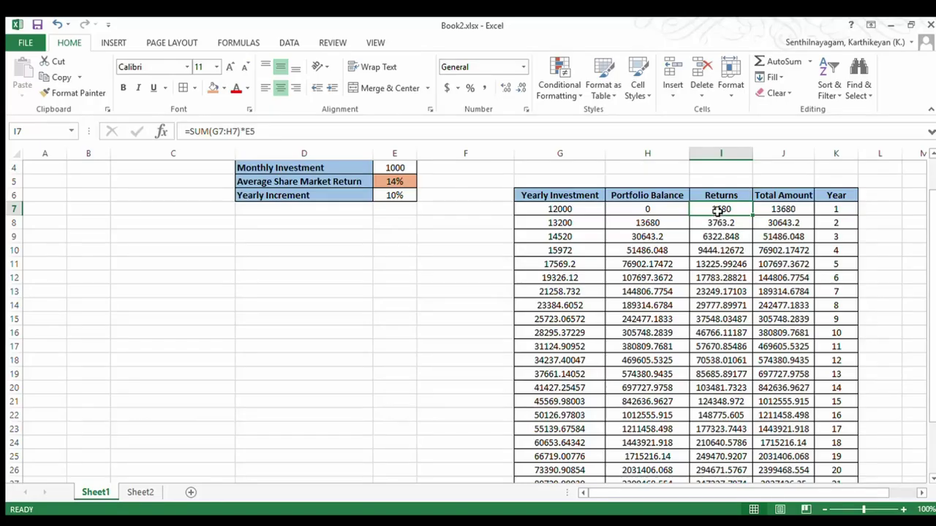
left_click_drag(574, 210, 724, 214)
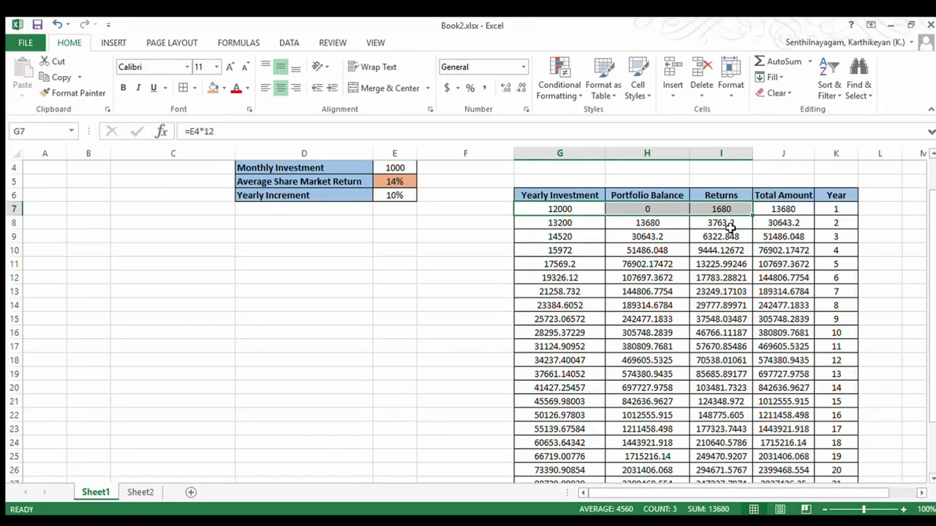
scroll(730, 226, "down", 3)
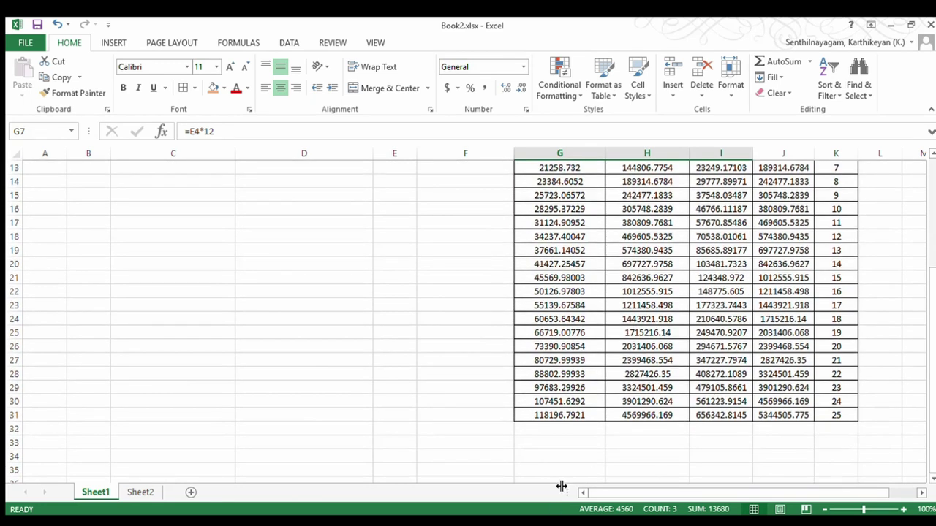
left_click_drag(570, 419, 730, 420)
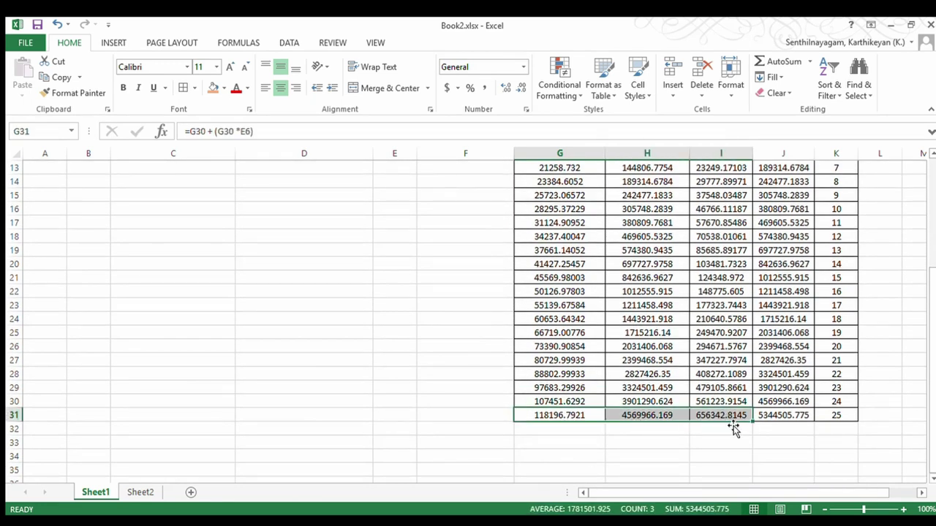
- Examine the returns calculated for years 24 and 13 in the growth table
left_click(708, 402)
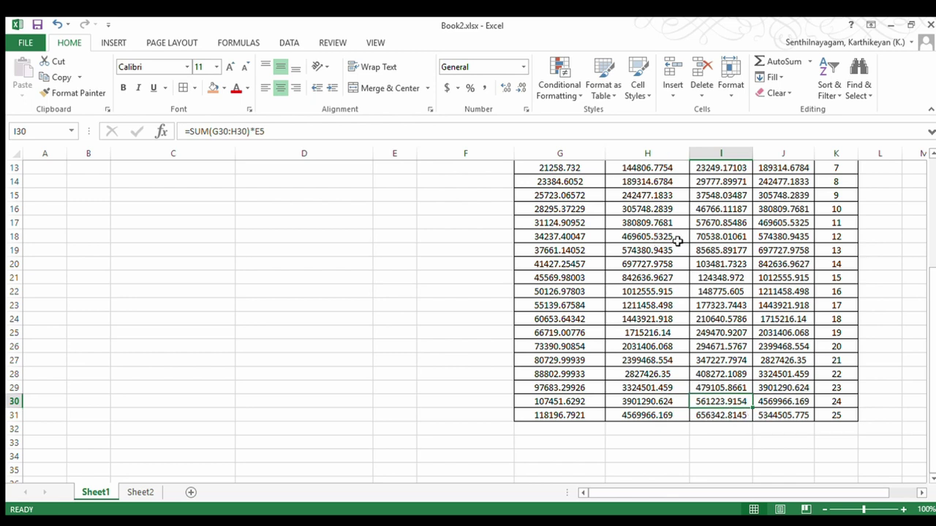
left_click(704, 250)
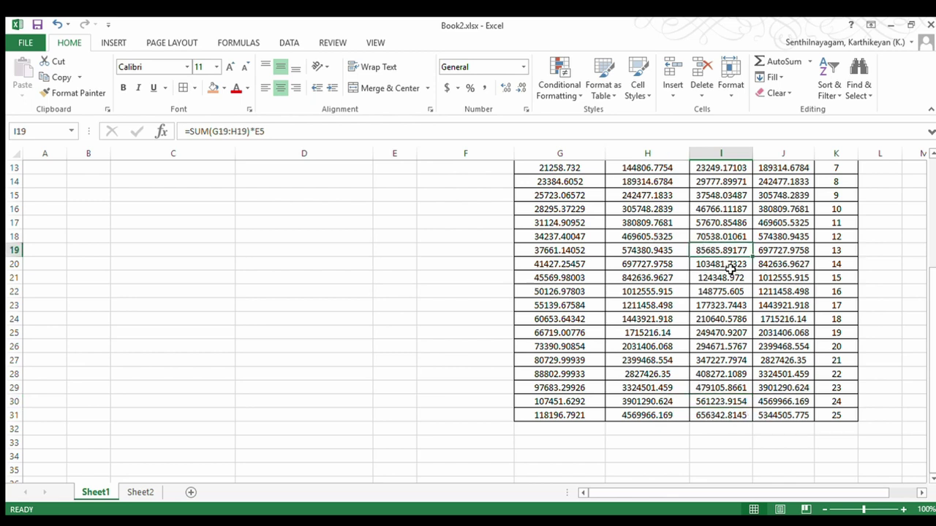
scroll(730, 269, "up", 4)
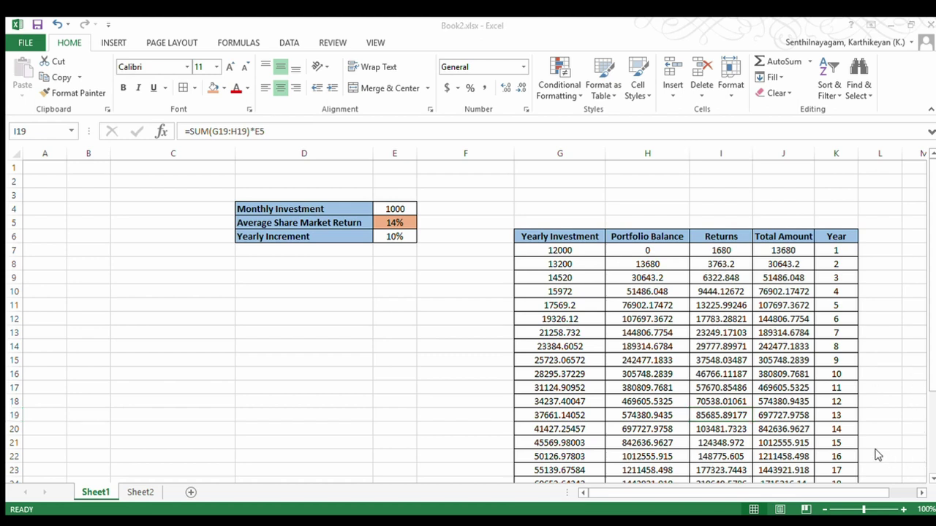
- Switch to Sheet2 and set the yearly increment in E6 to 10%
left_click(139, 492)
scroll(647, 285, "up", 2)
left_click(563, 251)
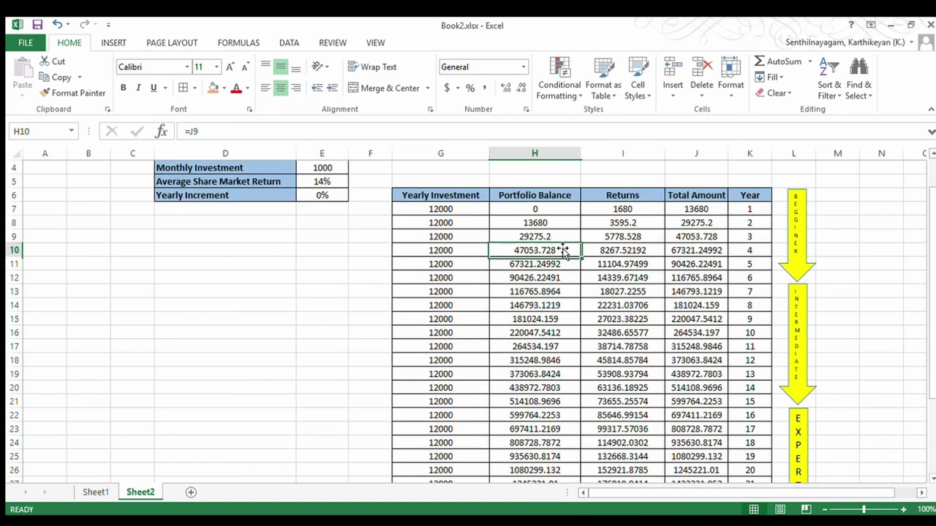
scroll(574, 241, "up", 1)
scroll(570, 241, "down", 1)
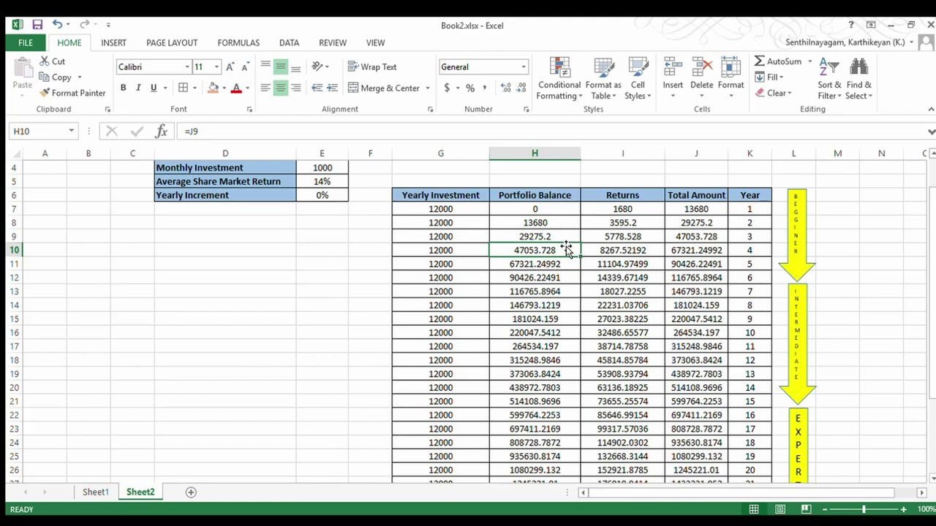
left_click(309, 196)
type("10")
key("Return")
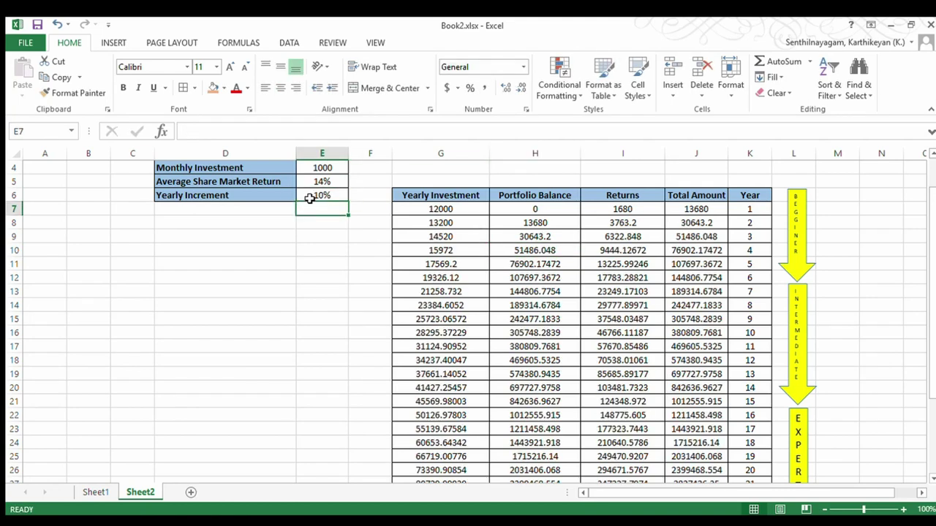
- Examine the monthly investment and the year 3 and 4 figures alongside the beginner stage arrow
scroll(310, 198, "up", 1)
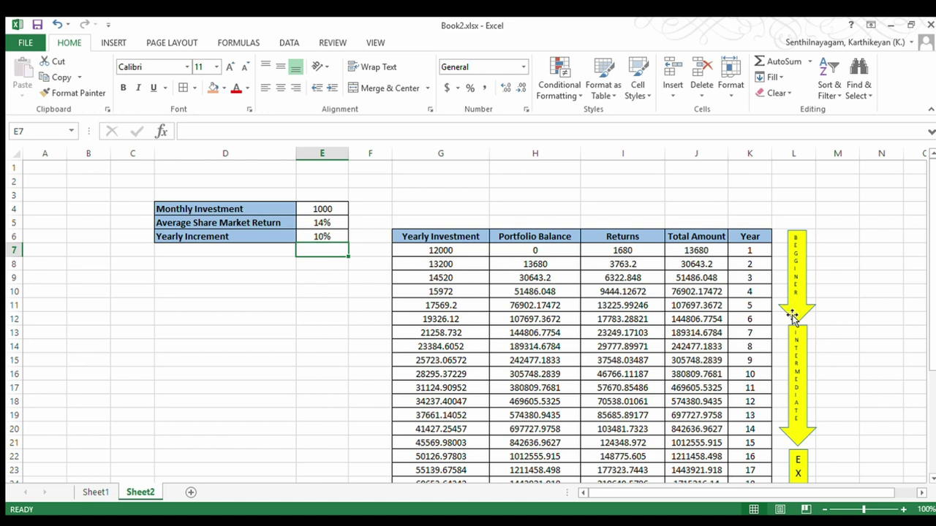
scroll(792, 315, "down", 1)
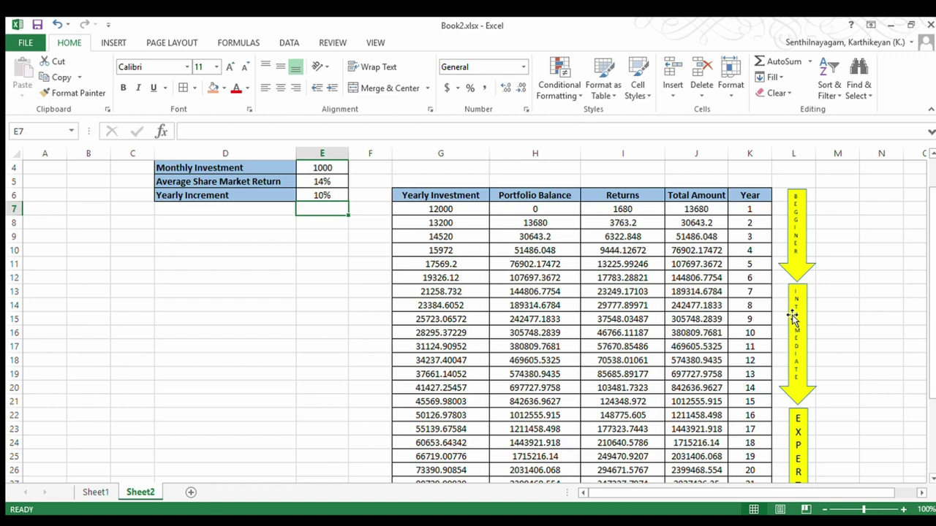
left_click(323, 169)
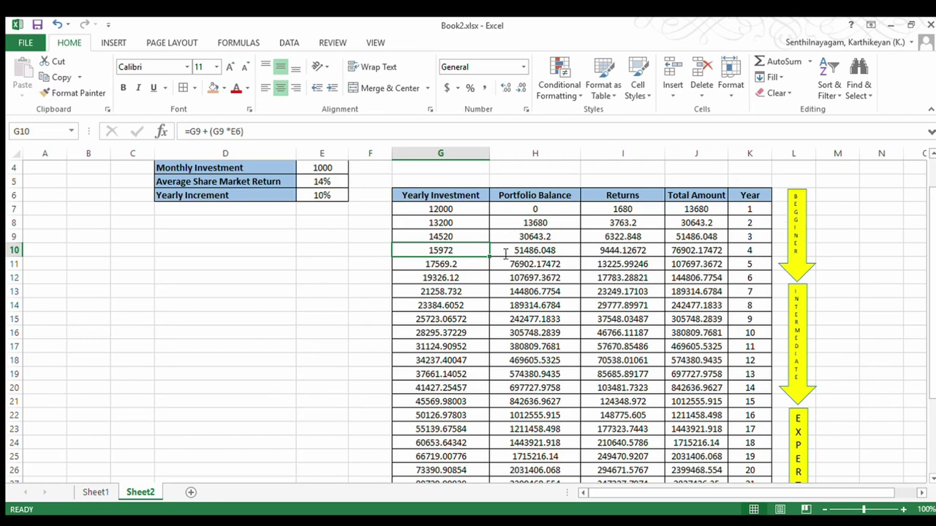
key("Up")
key("Right")
key("Right")
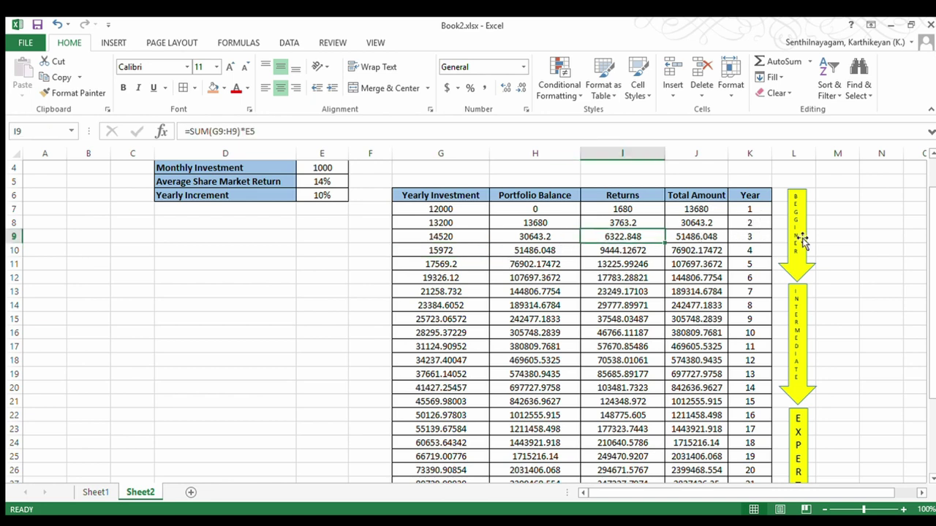
- Examine which years the expert, intermediate and beginner stage arrows span, highlighting years 16 to 25 and 1 to 7
left_click_drag(830, 196, 792, 471)
left_click(801, 373)
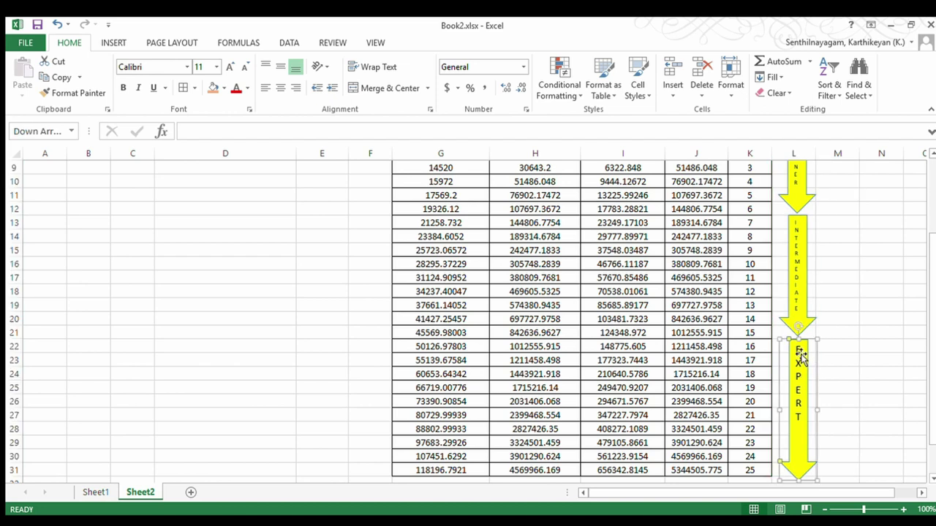
left_click_drag(761, 346, 765, 470)
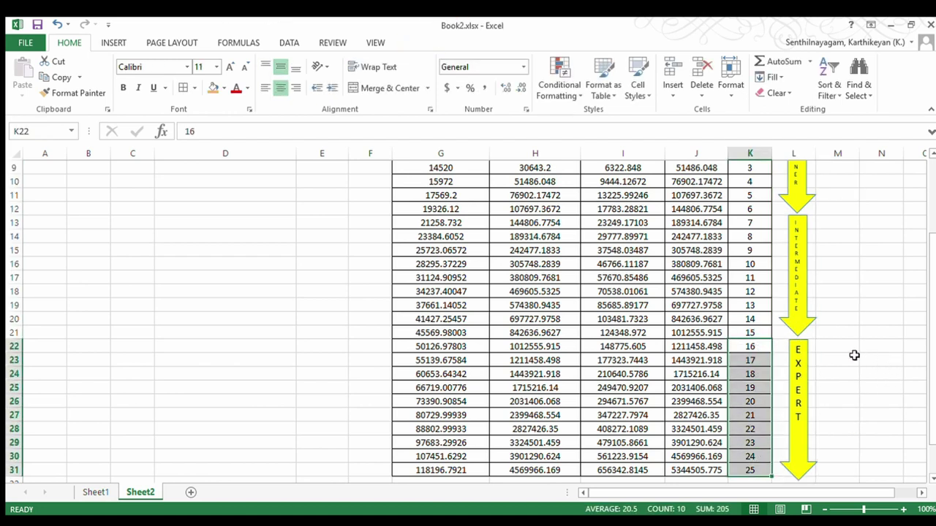
scroll(833, 348, "up", 1)
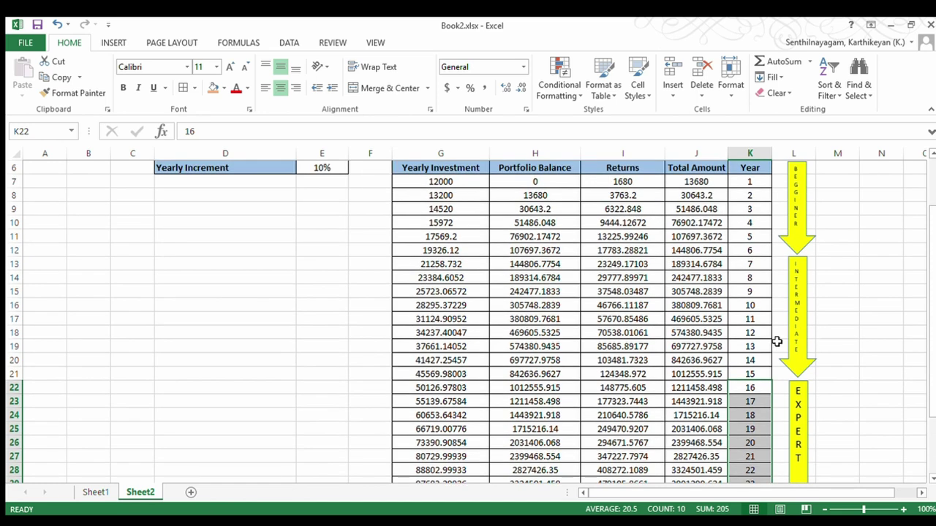
left_click(839, 373)
scroll(827, 399, "down", 2)
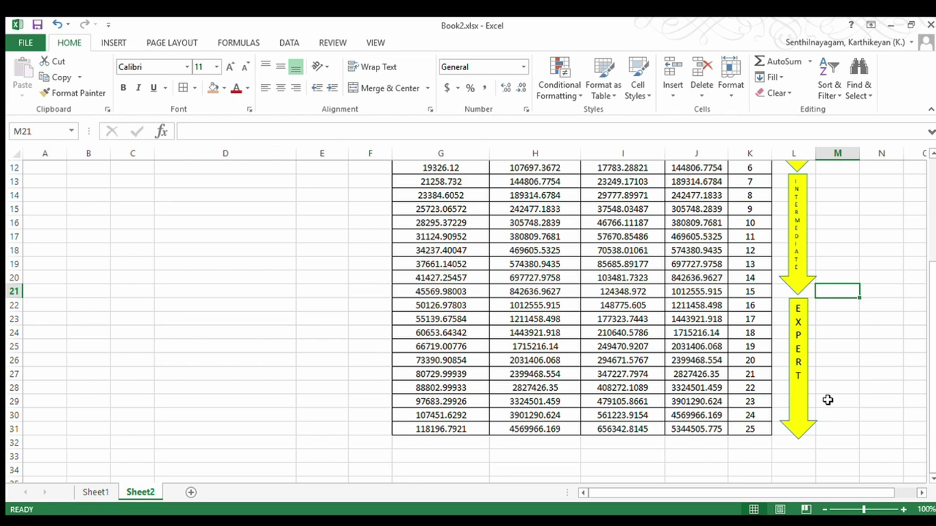
scroll(828, 400, "up", 3)
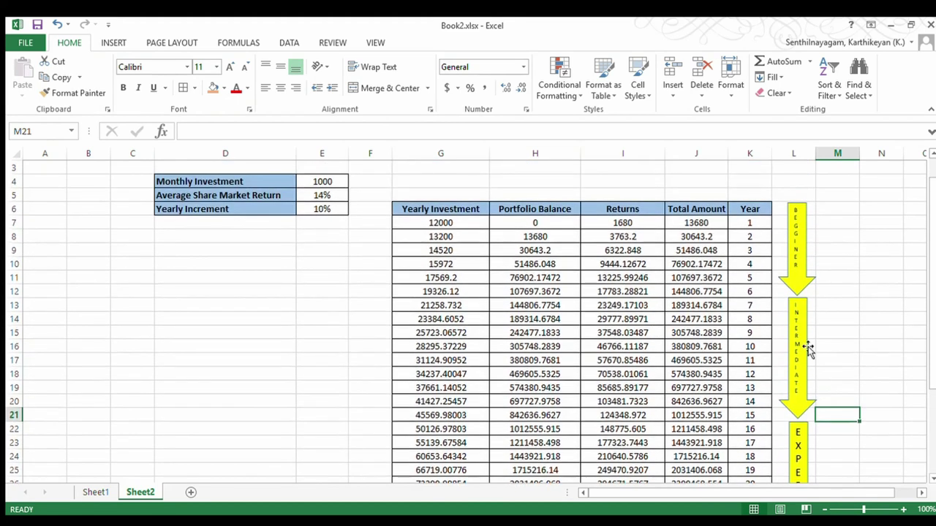
left_click_drag(752, 221, 748, 308)
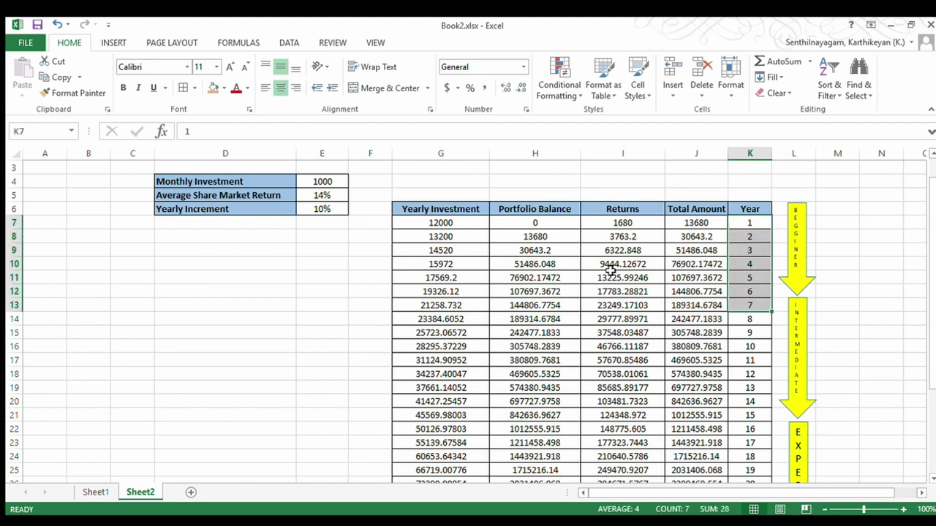
- Set the average share market return in E5 to 10%
left_click_drag(322, 183, 325, 214)
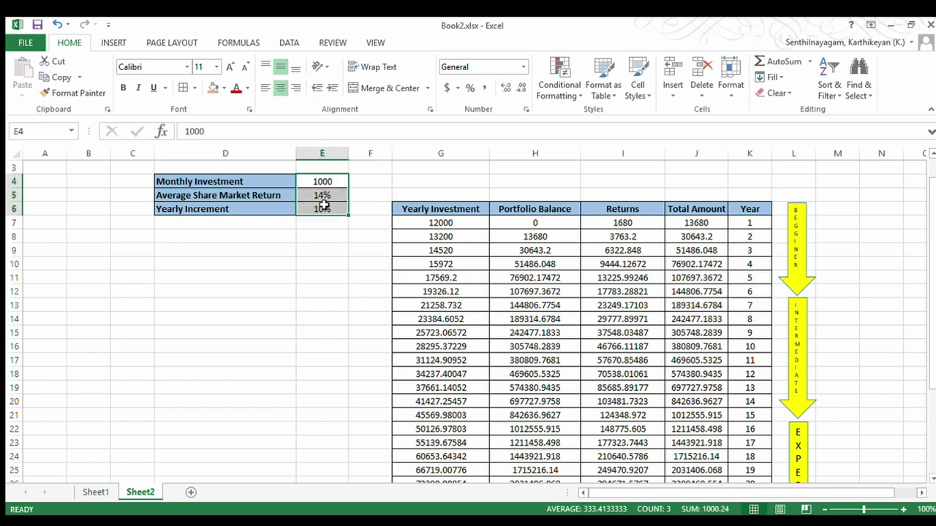
left_click(324, 196)
left_click(324, 208)
double_click(319, 196)
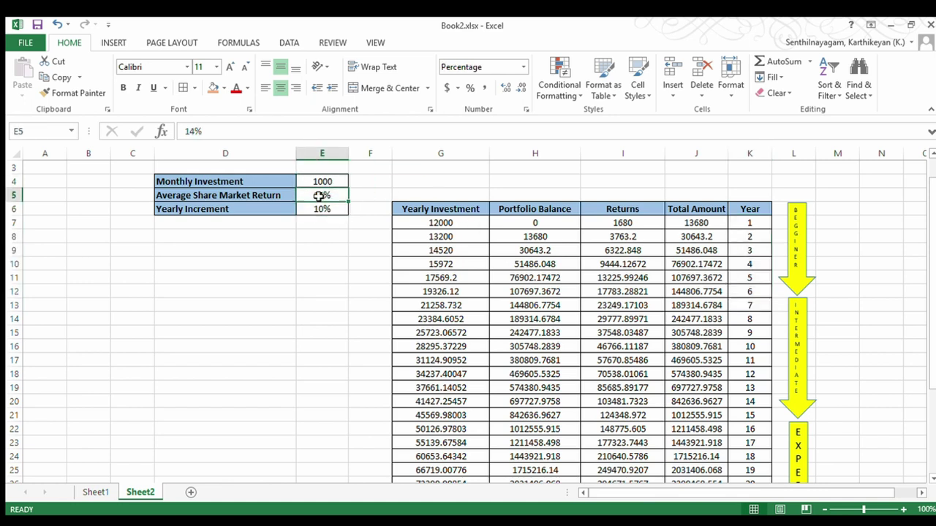
key("BackSpace")
type("0")
key("Return")
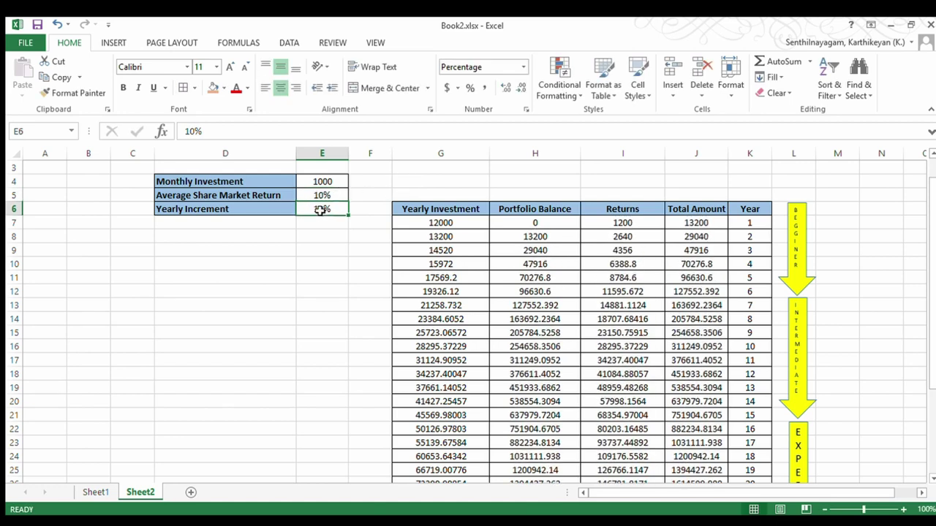
- Set the yearly increment in E6 to 15% and check the total amount for year 25
type("15")
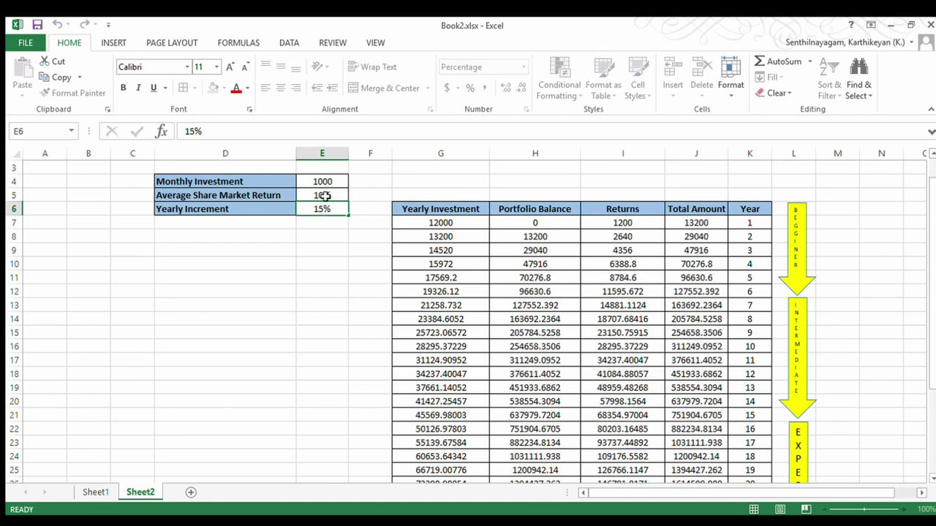
key("Return")
scroll(512, 316, "down", 2)
scroll(512, 316, "down", 1)
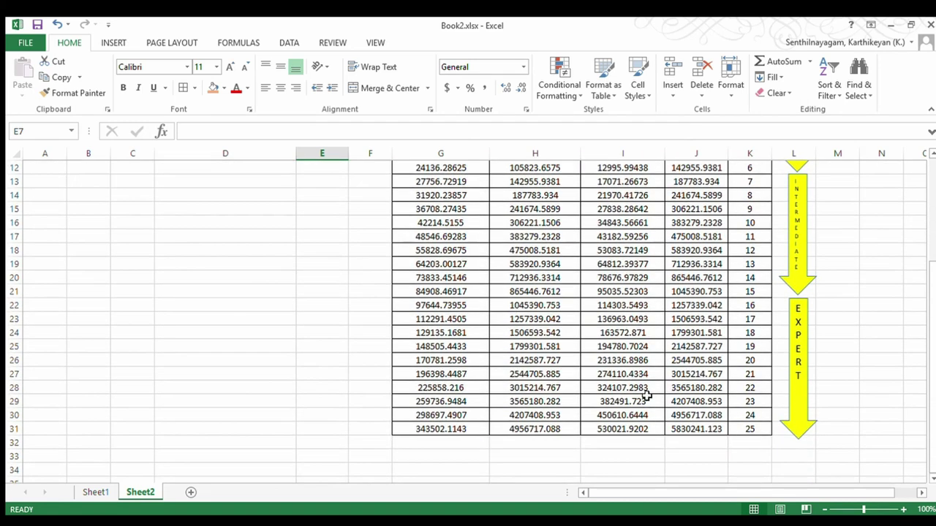
left_click(690, 429)
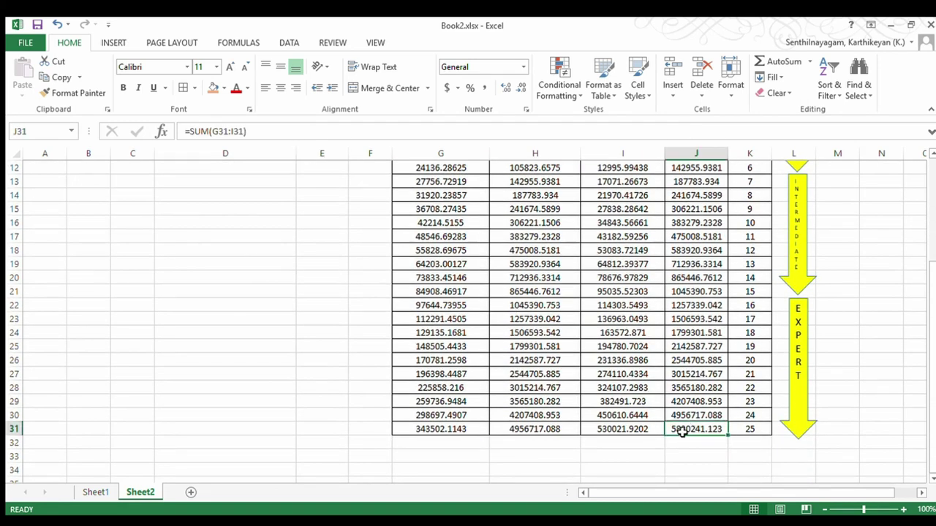
- Review the three input parameters in D4:E6, the full growth table in G6:K31, and year 1's yearly investment and portfolio balance
scroll(719, 439, "up", 4)
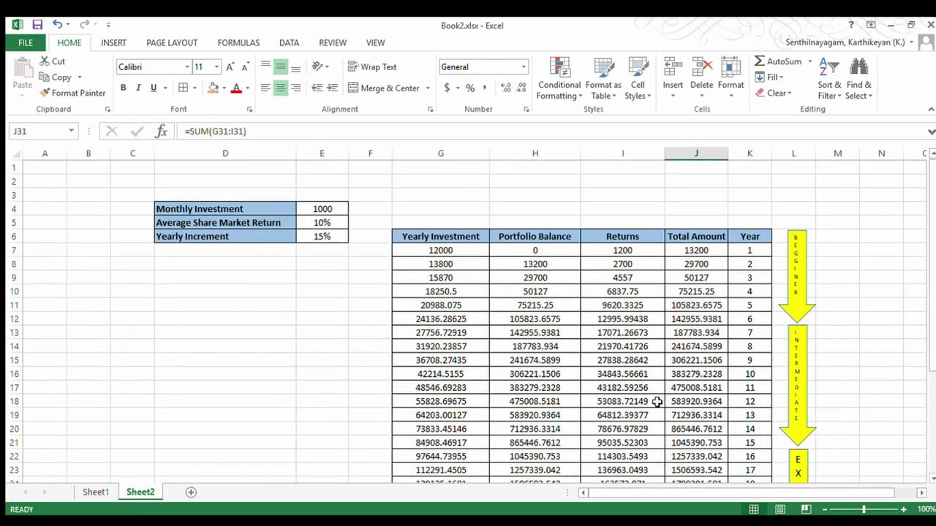
left_click_drag(227, 212, 344, 239)
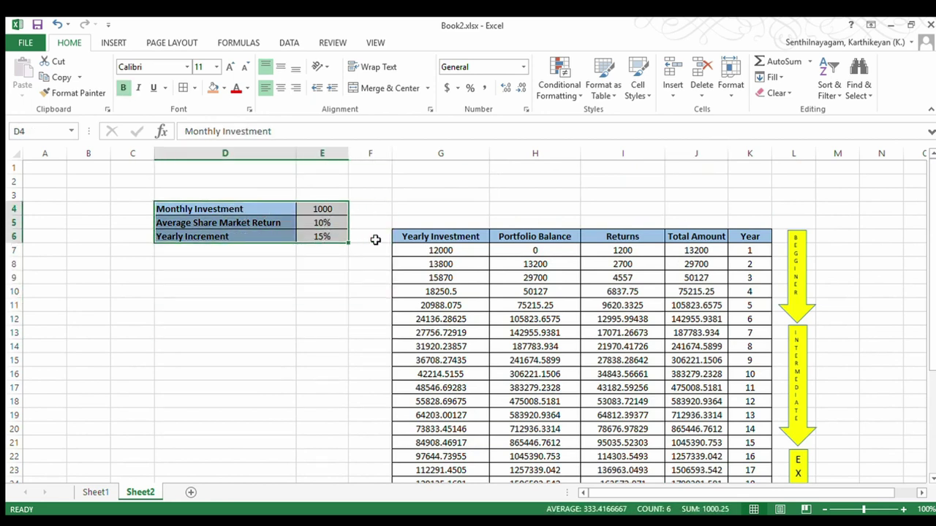
left_click(324, 211)
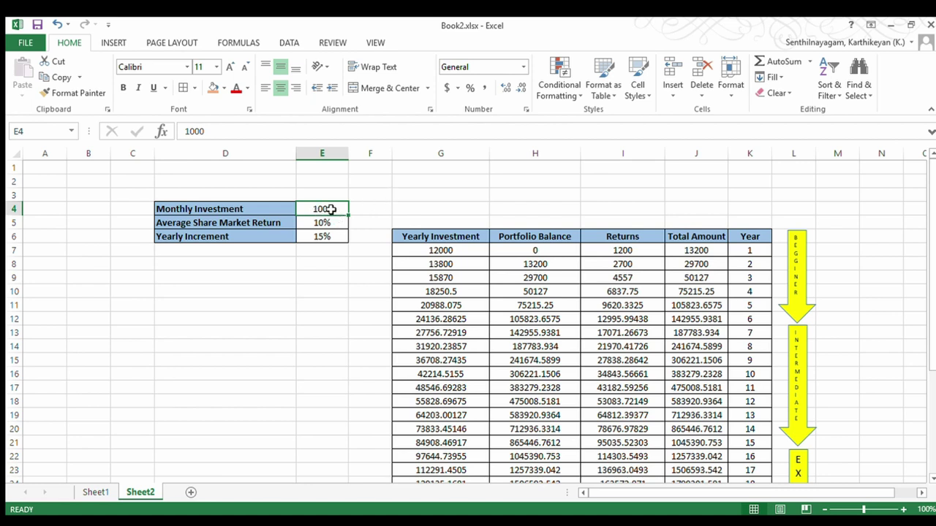
left_click_drag(401, 239, 736, 457)
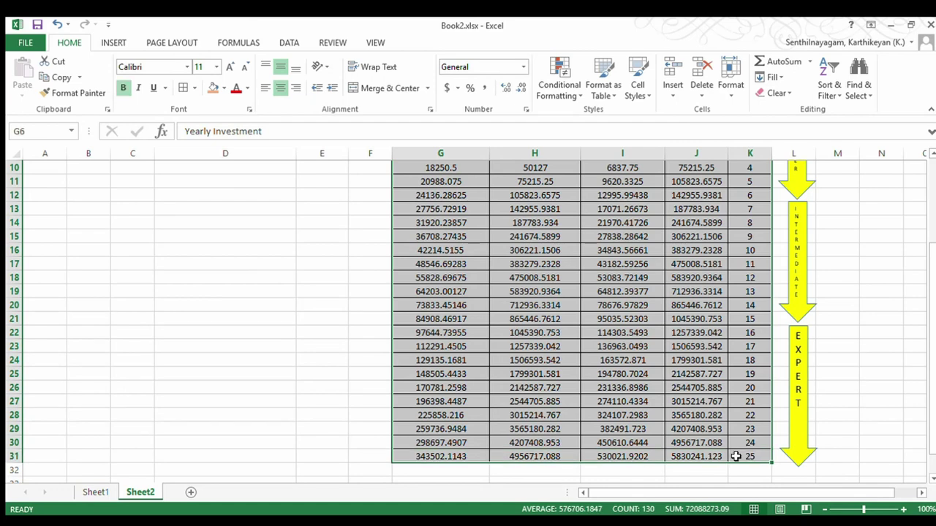
scroll(736, 457, "up", 3)
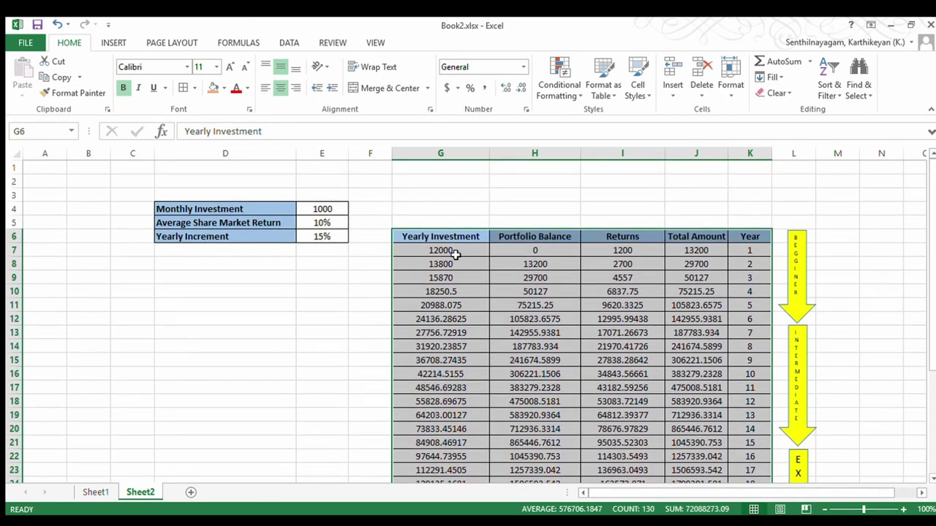
left_click(445, 253)
left_click(538, 248)
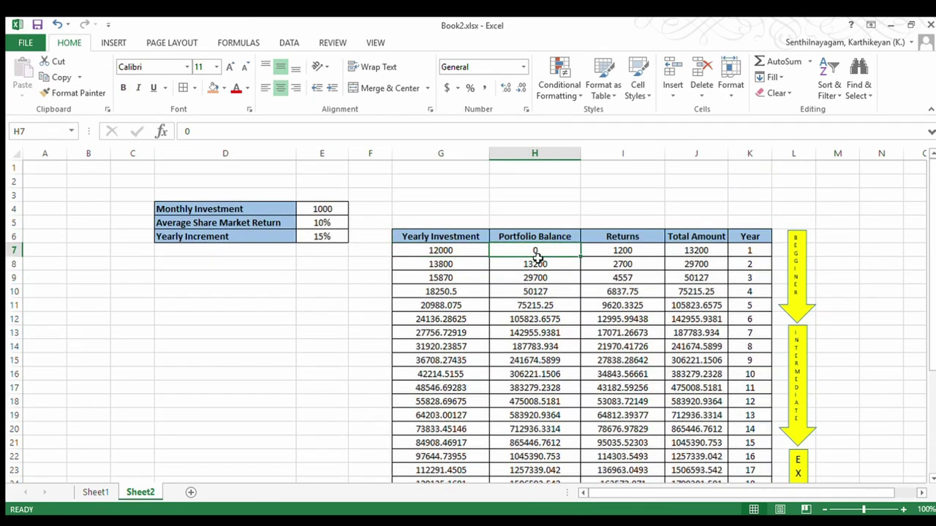